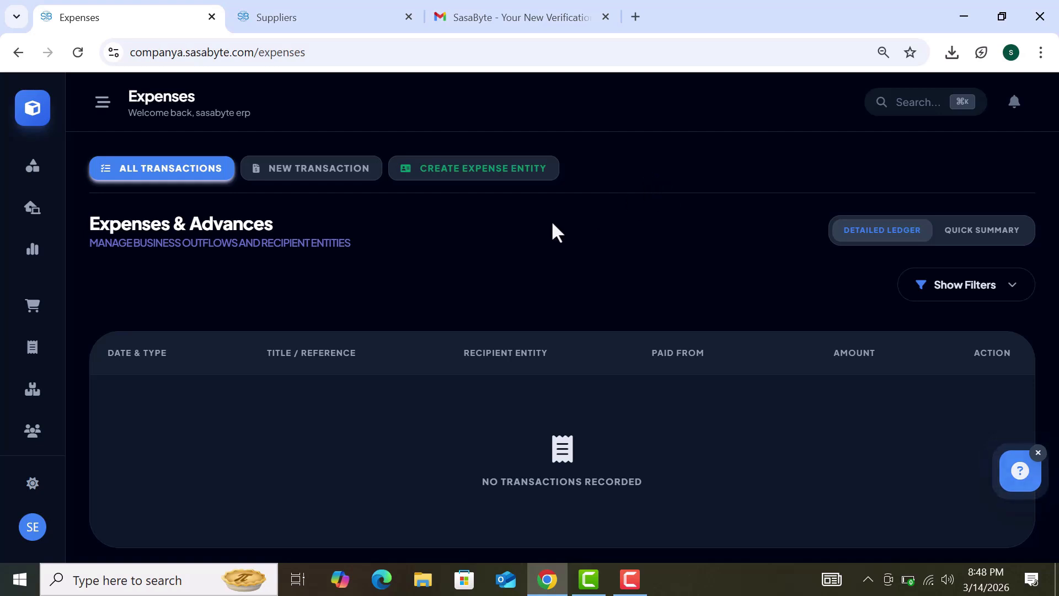
- Start a new expense transaction and open the choices for the account it is paid from
click(357, 179)
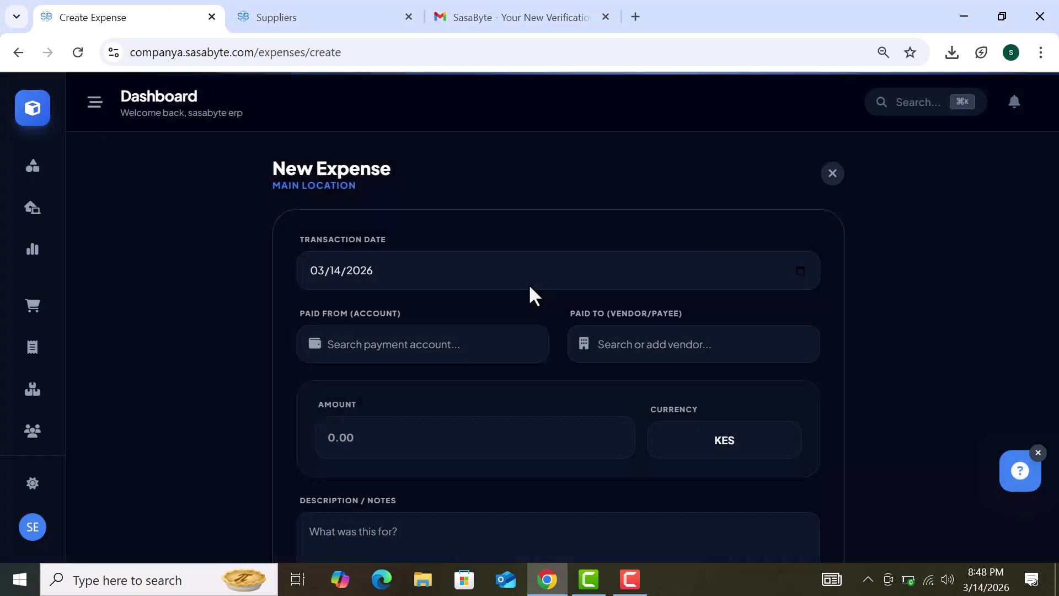
click(469, 343)
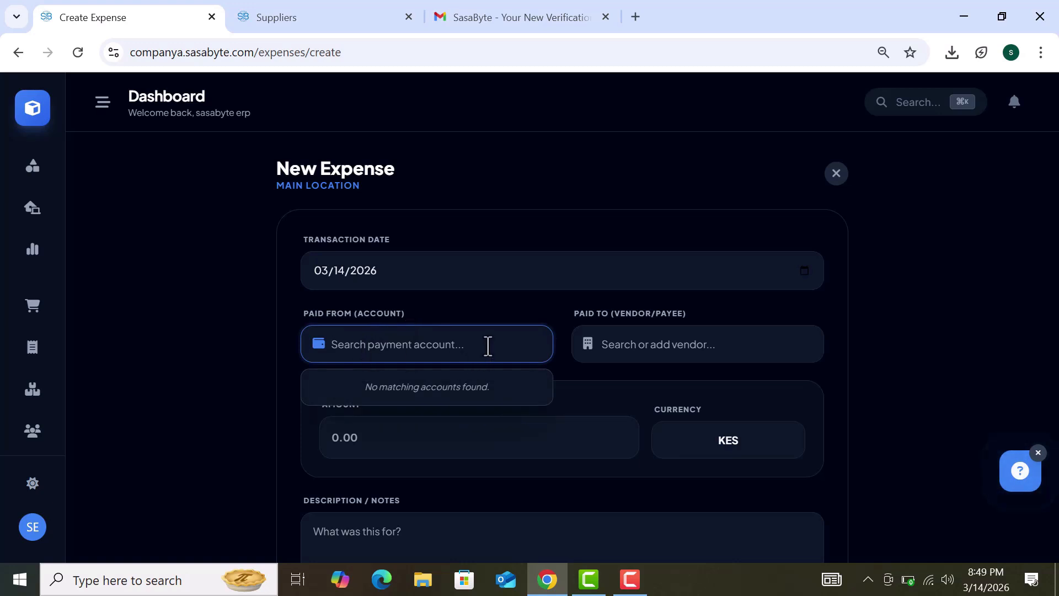
drag(304, 313, 384, 313)
click(435, 342)
drag(309, 312, 416, 316)
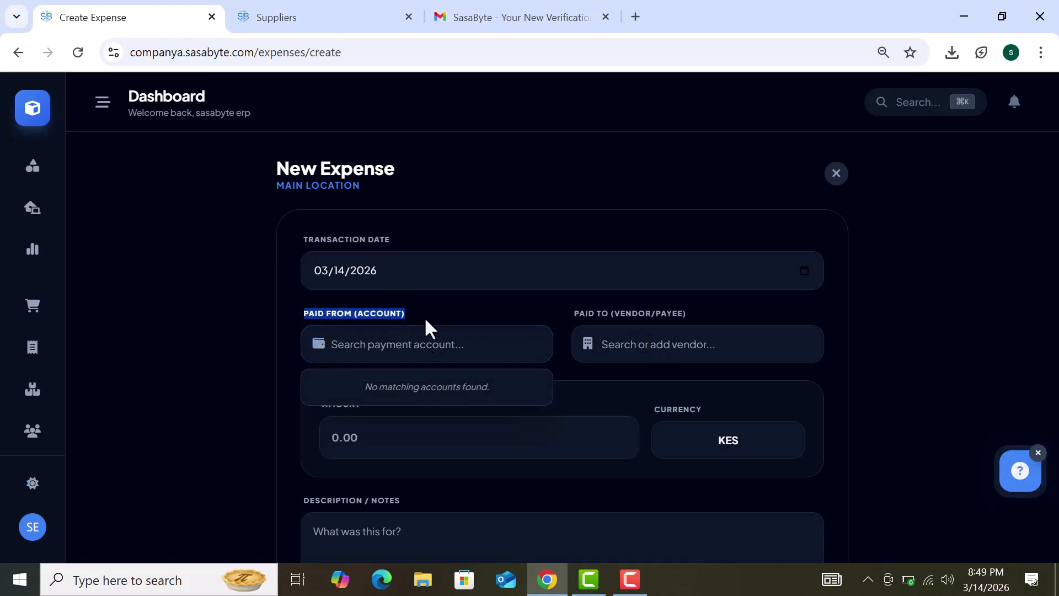
click(437, 343)
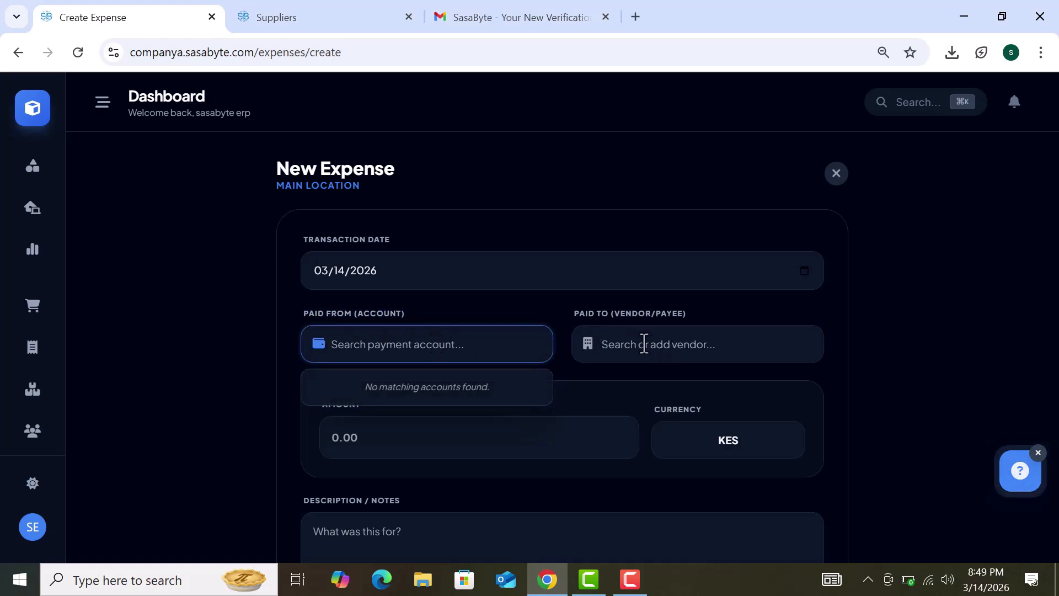
- Fill in a new vendor named Rent with the expense category Rent Expense (6100), and cancel the form without saving
click(666, 348)
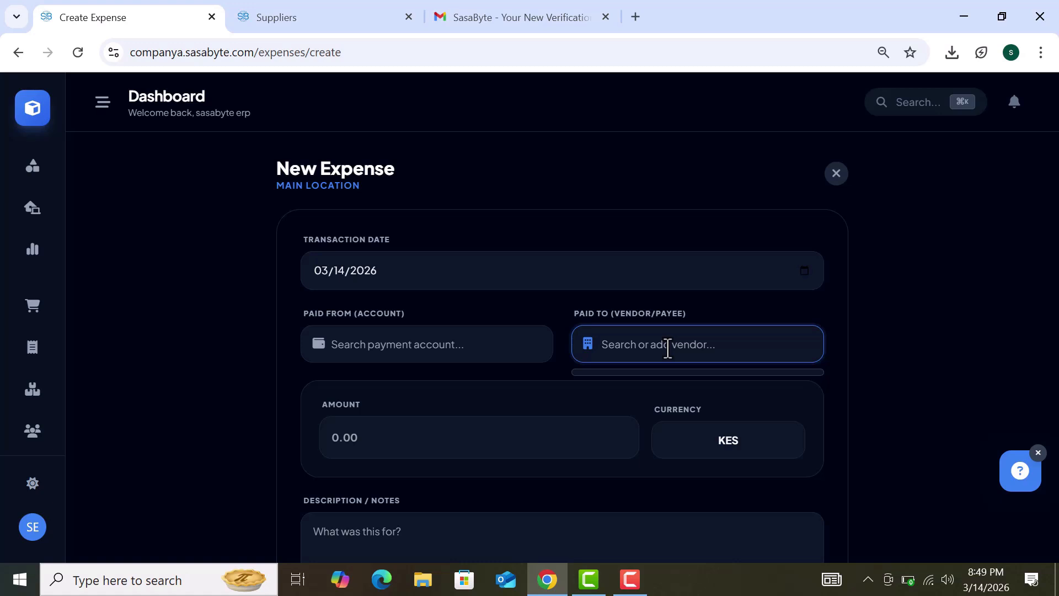
text(Rent)
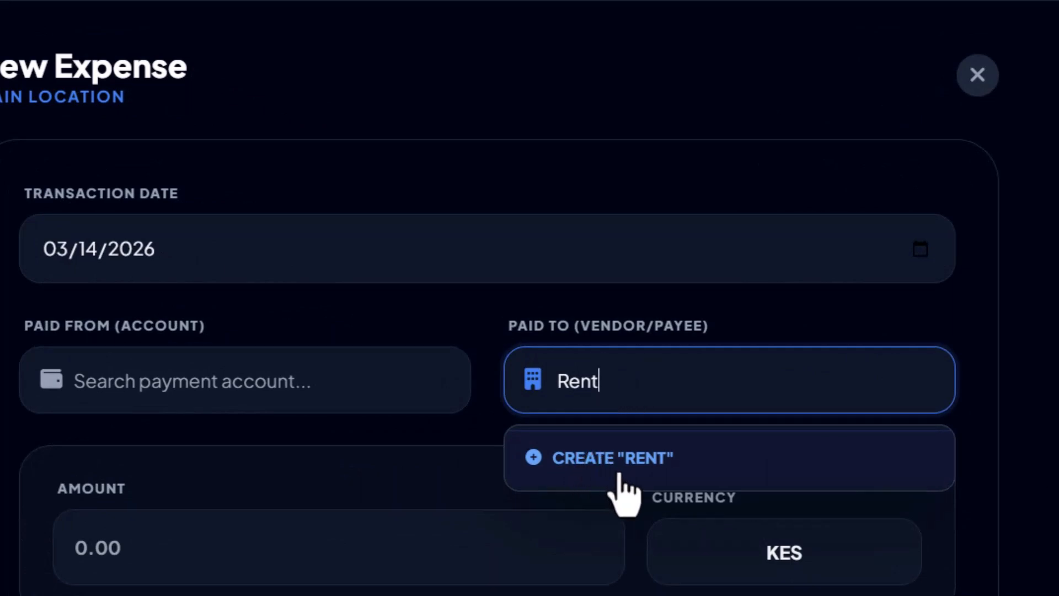
click(670, 469)
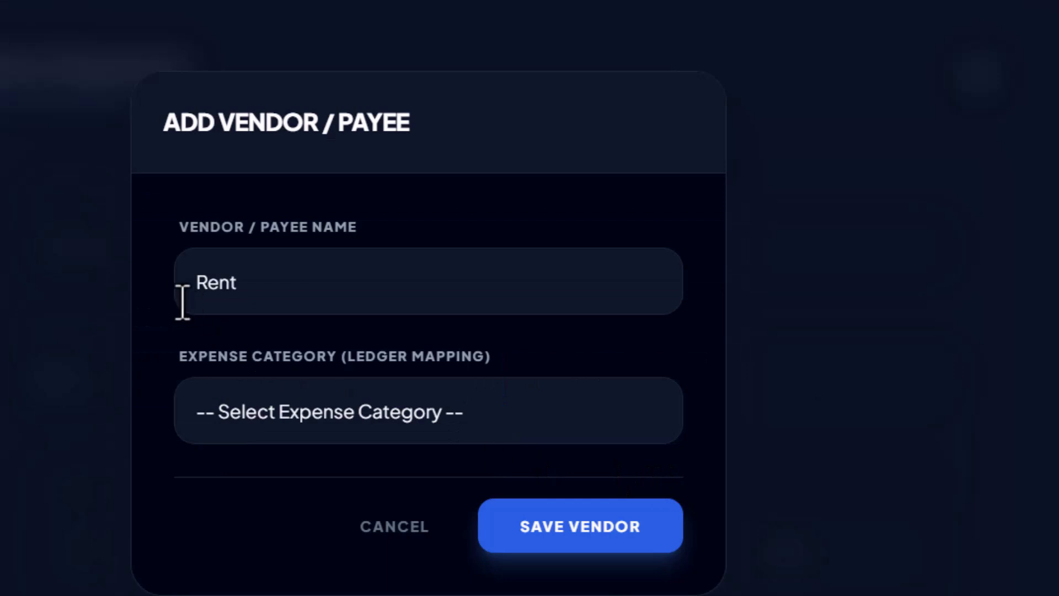
drag(170, 228, 523, 341)
click(522, 339)
click(462, 425)
scroll(453, 300, down, 1)
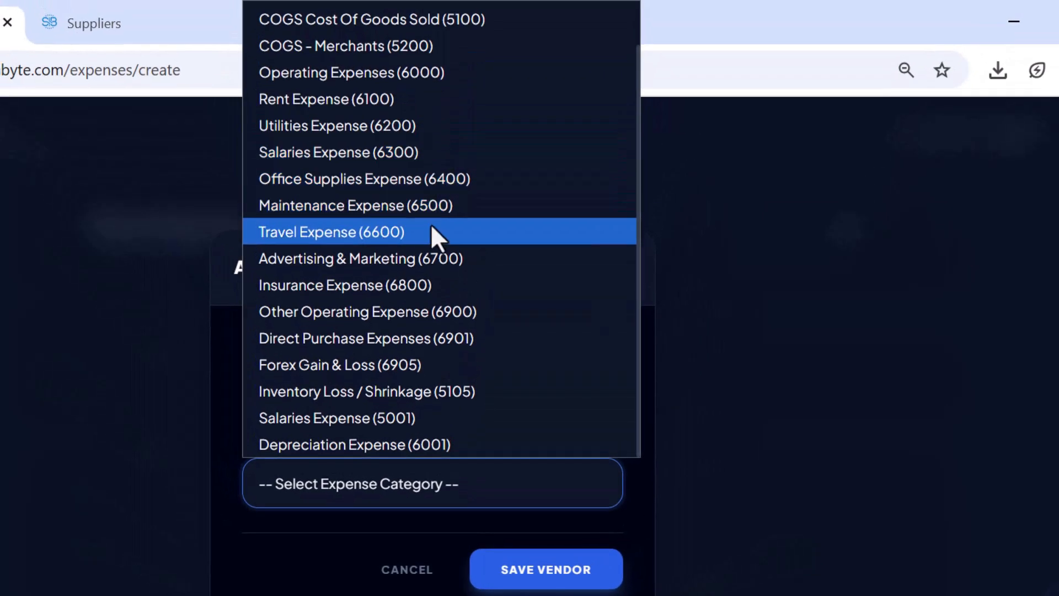
click(396, 105)
click(552, 471)
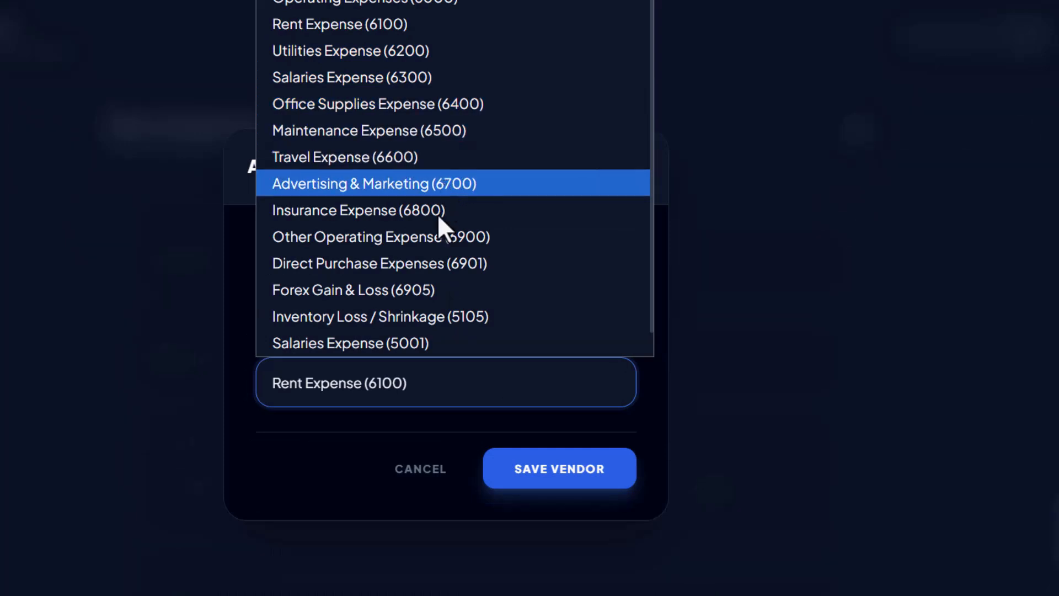
click(381, 26)
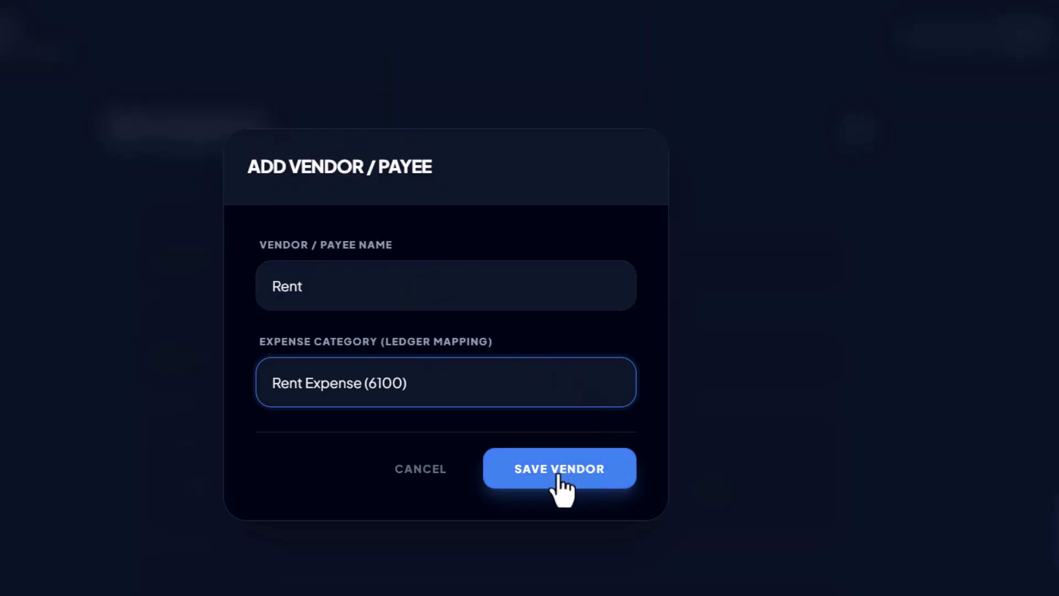
click(422, 469)
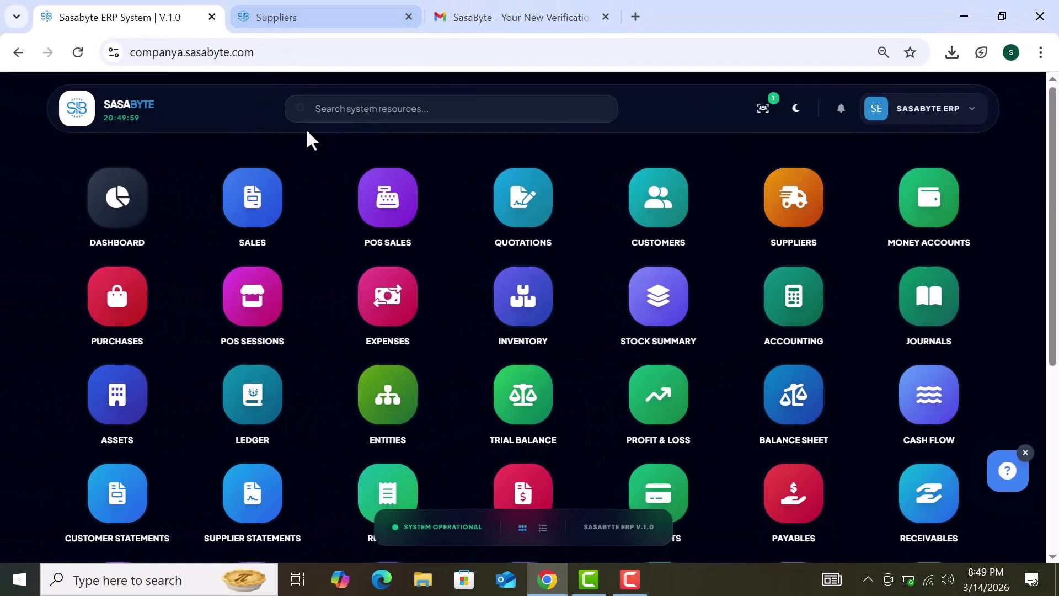
- Find the Ledger module from the home page and open the chart of accounts
click(365, 110)
text(ledge)
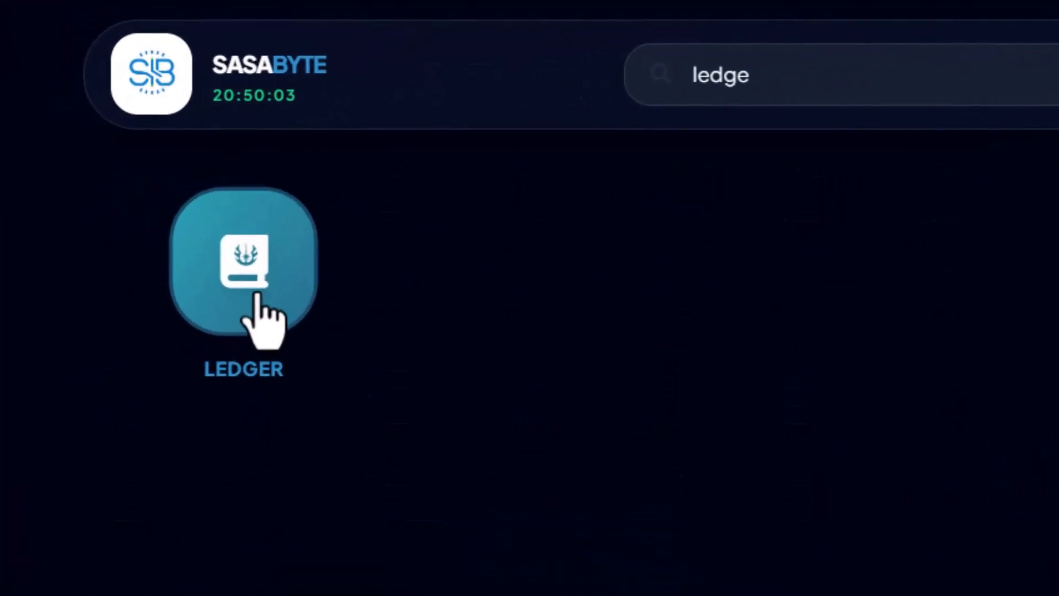
click(257, 296)
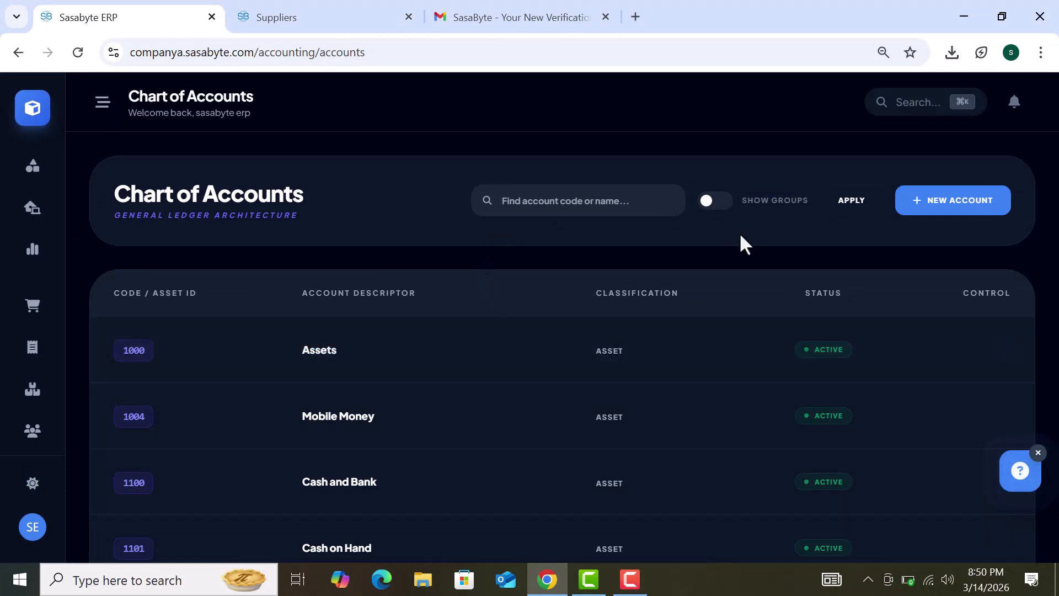
click(953, 215)
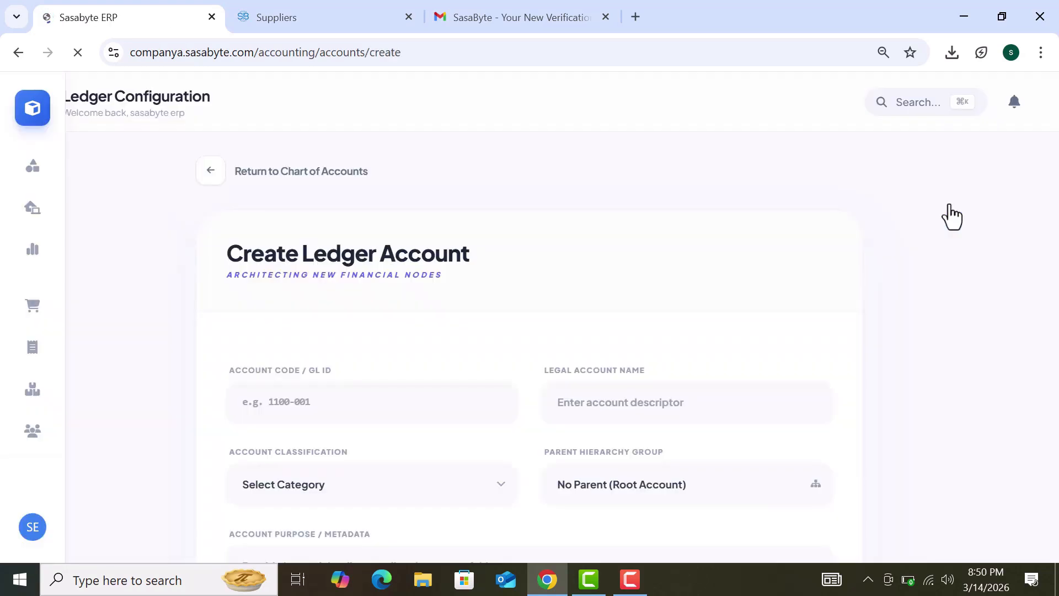
scroll(531, 371, down, 1)
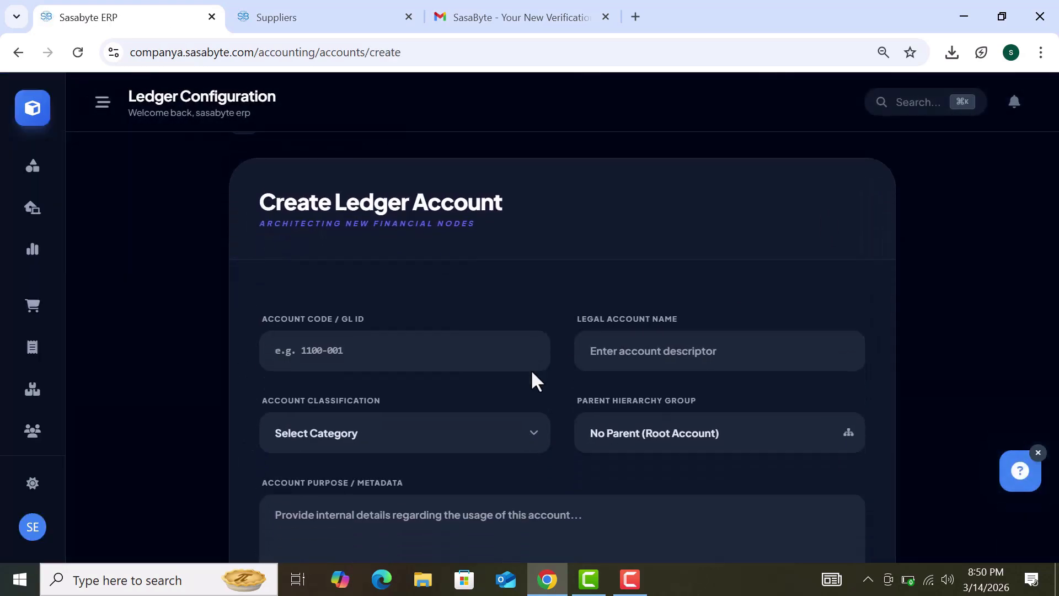
click(395, 355)
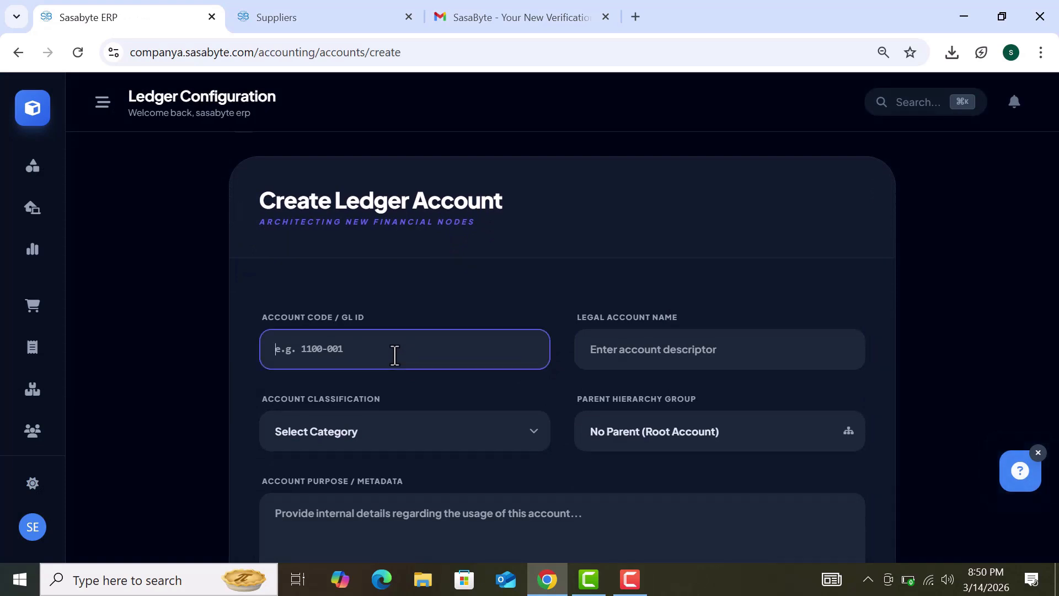
text(7654)
drag(353, 348, 228, 354)
key(BackSpace)
- Return to the chart of accounts and search it for account code 7654
click(18, 50)
click(529, 203)
text(7654)
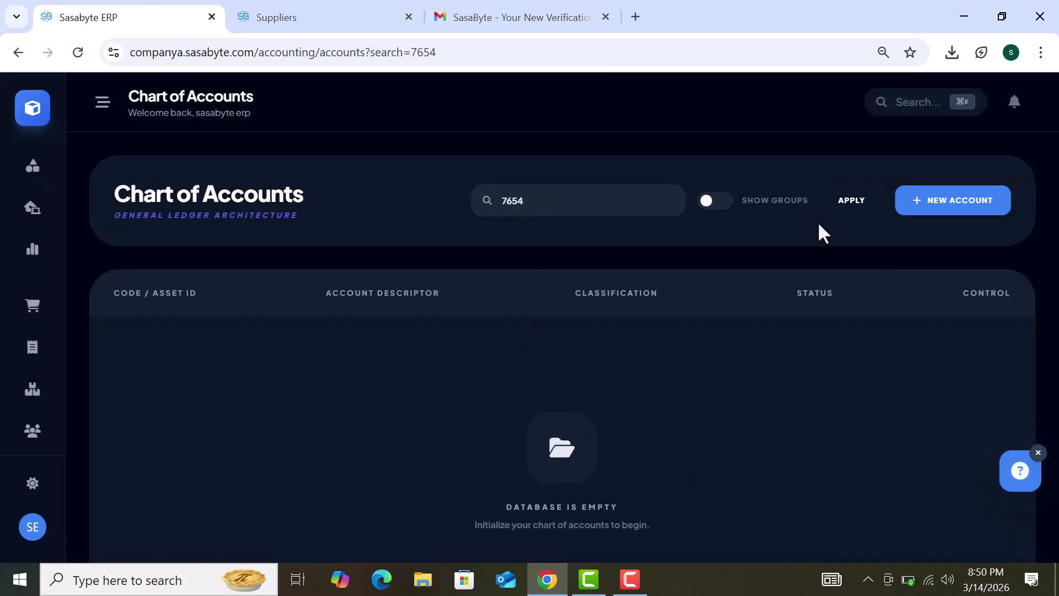
- Start a new ledger account with the code 7654 and the name "daily expenses"
click(944, 205)
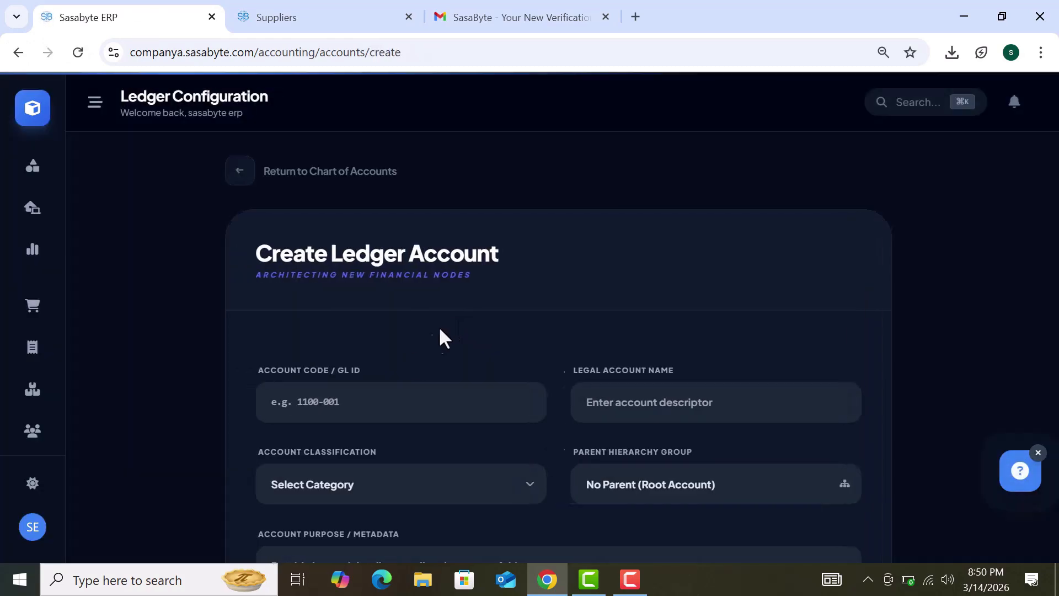
click(359, 411)
text(7654)
click(747, 394)
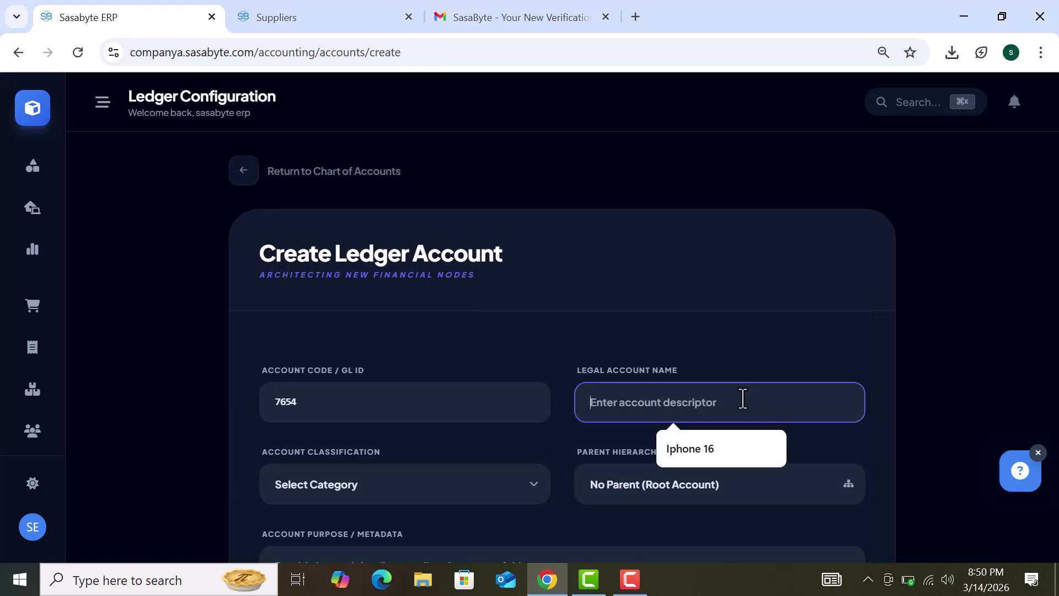
scroll(496, 331, down, 1)
text(daily expenses)
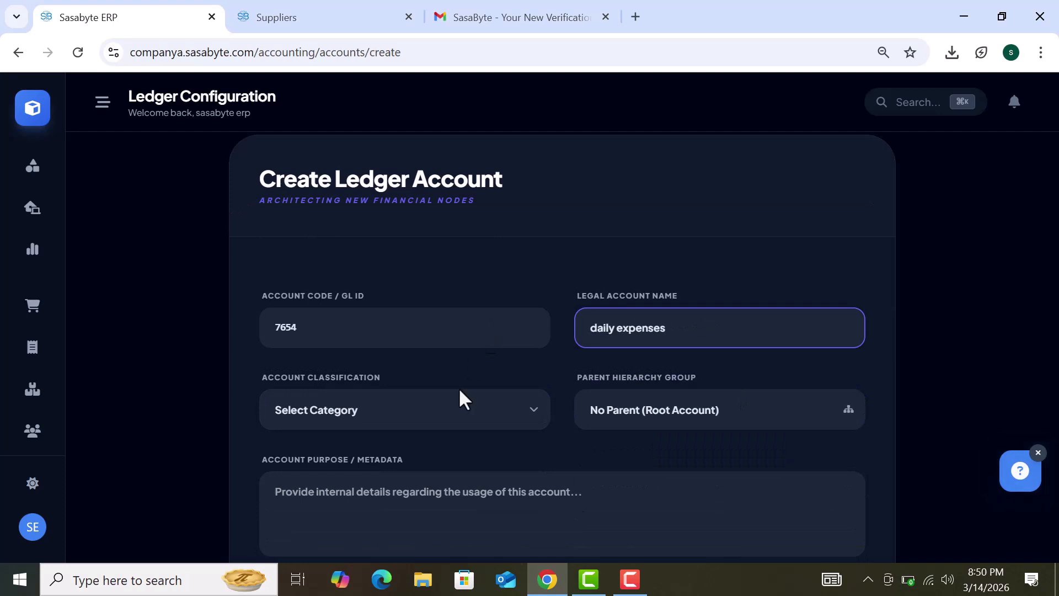
- Classify the new ledger account as Expense and save it without a parent group
click(442, 425)
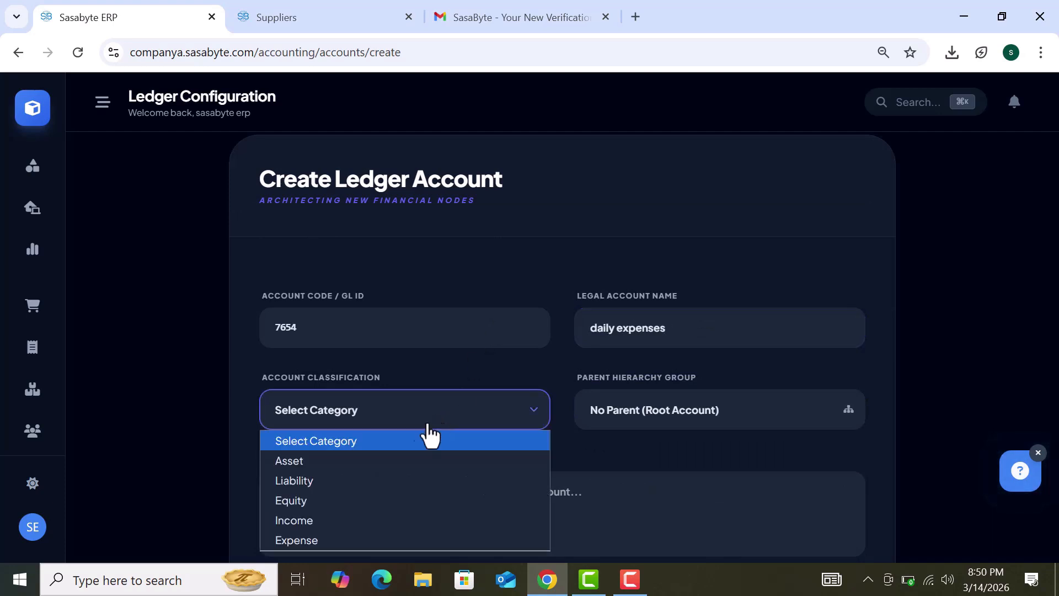
click(370, 538)
scroll(708, 465, down, 2)
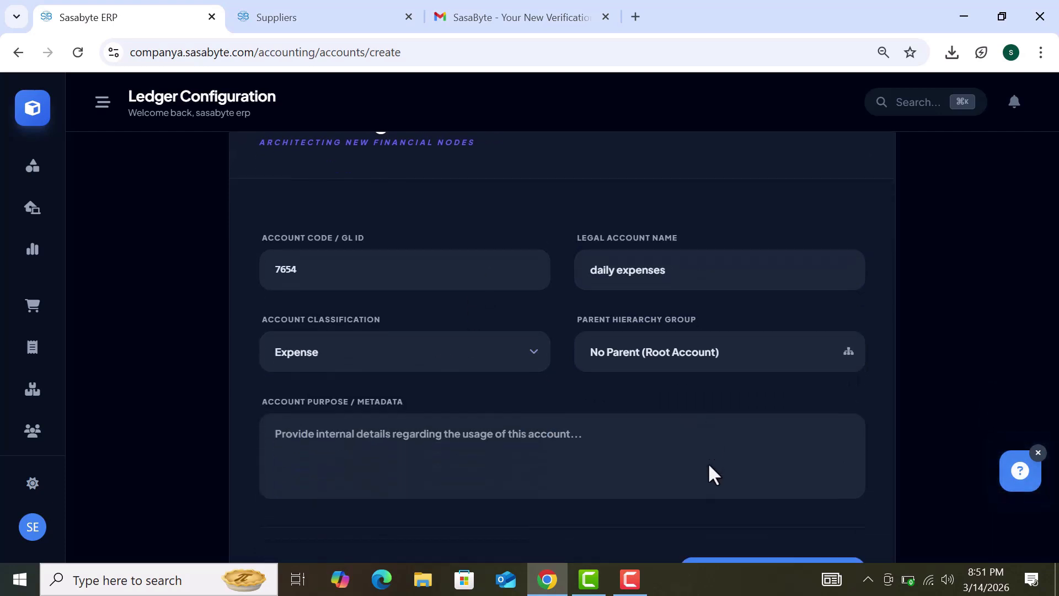
click(777, 518)
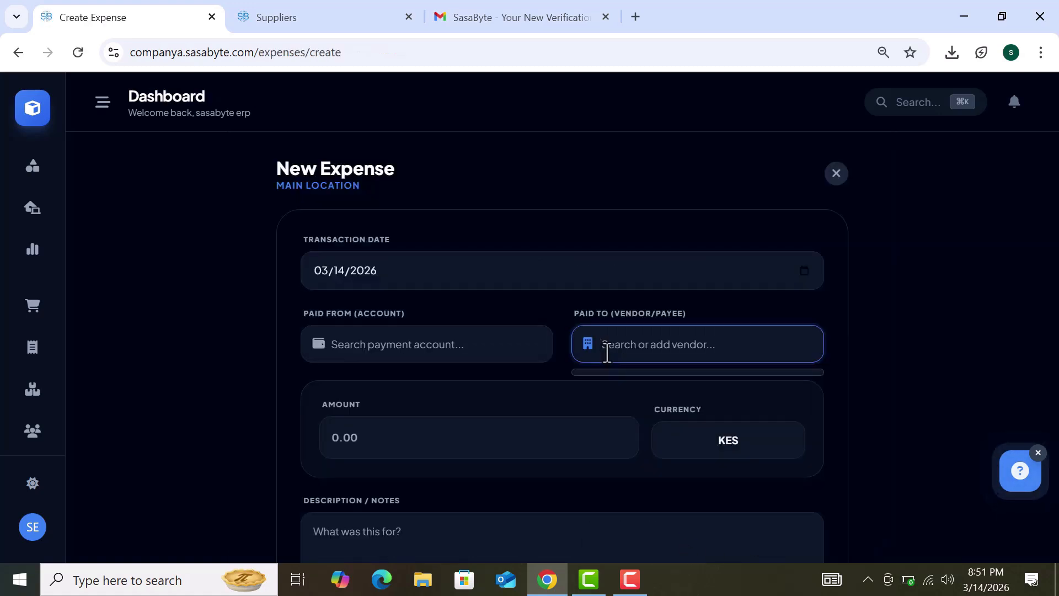
text(dail)
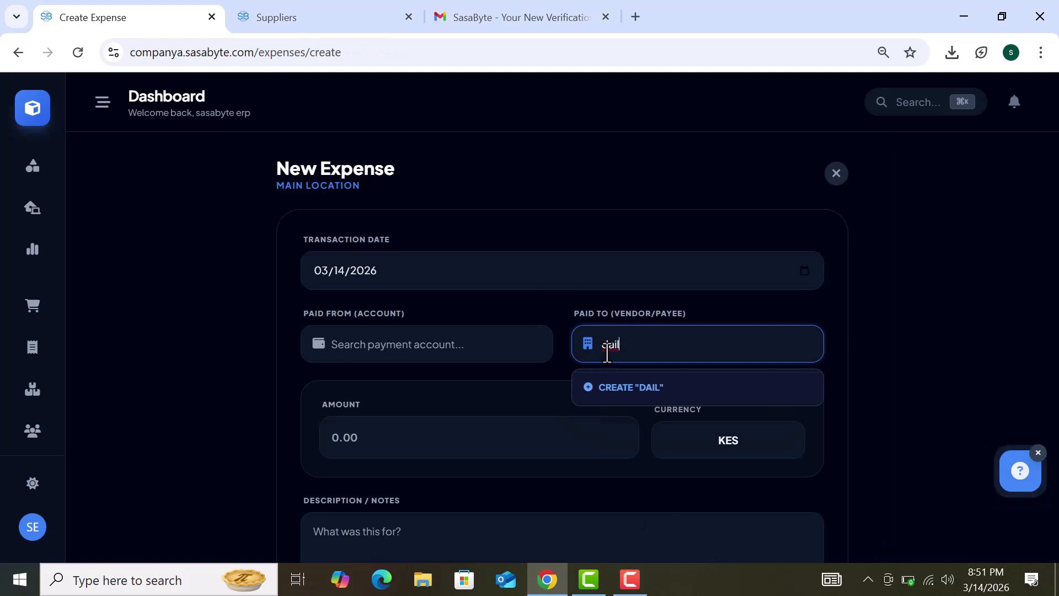
key(BackSpace)
key(BackSpace)
key(BackSpace)
key(BackSpace)
- Create a vendor named "food" as the expense's payee, assign its expense category, and save it
text(food)
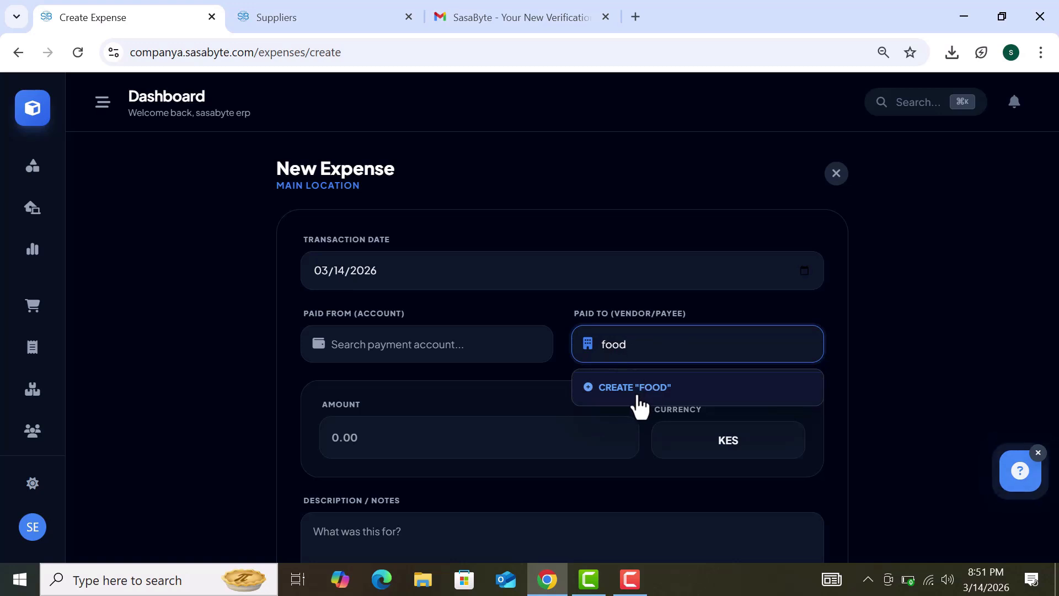
click(637, 396)
click(558, 364)
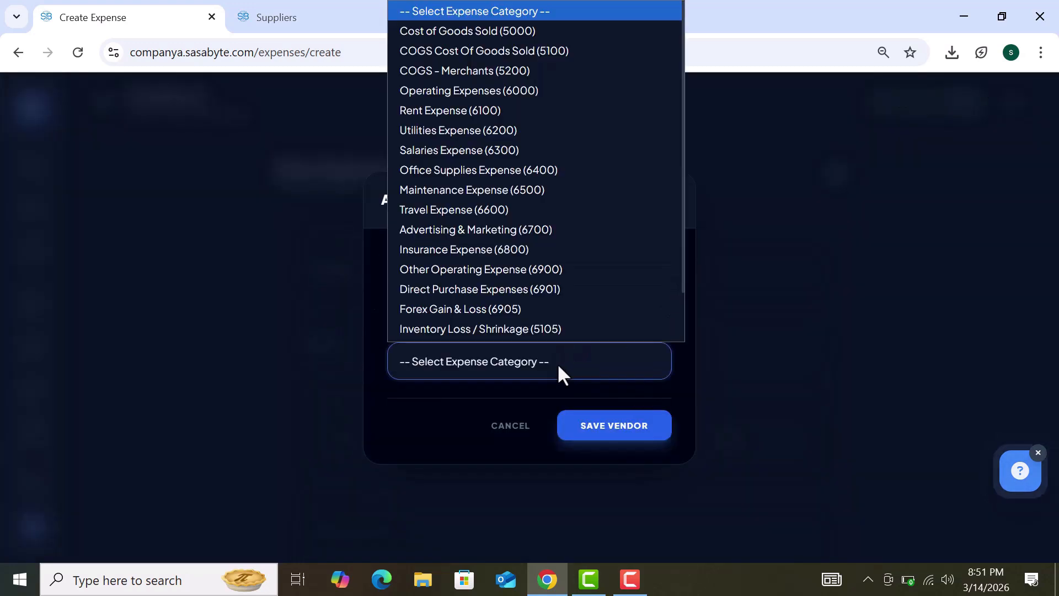
scroll(491, 320, down, 2)
click(478, 332)
click(613, 432)
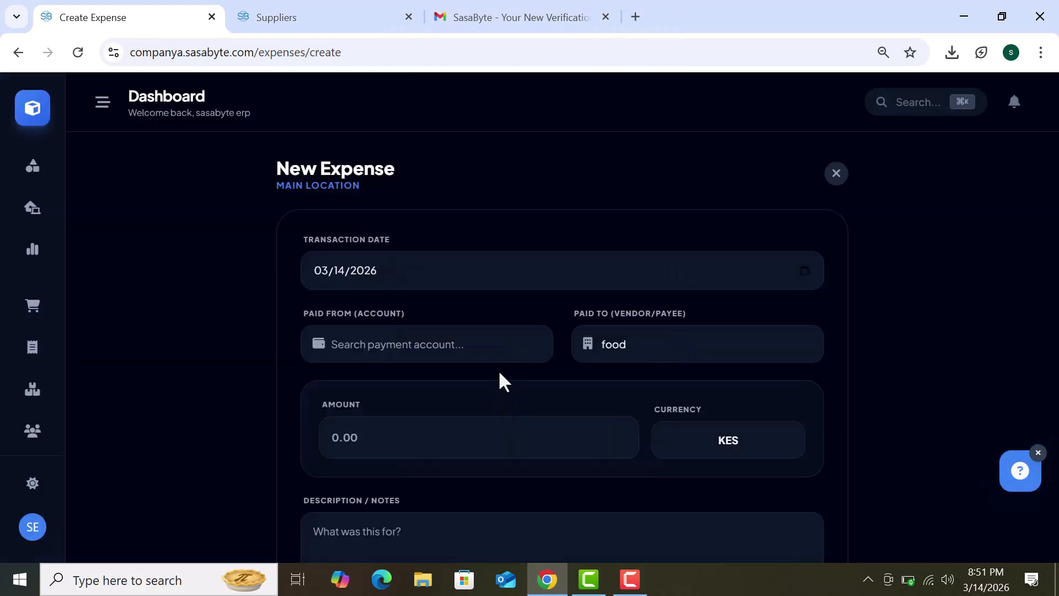
scroll(605, 345, down, 1)
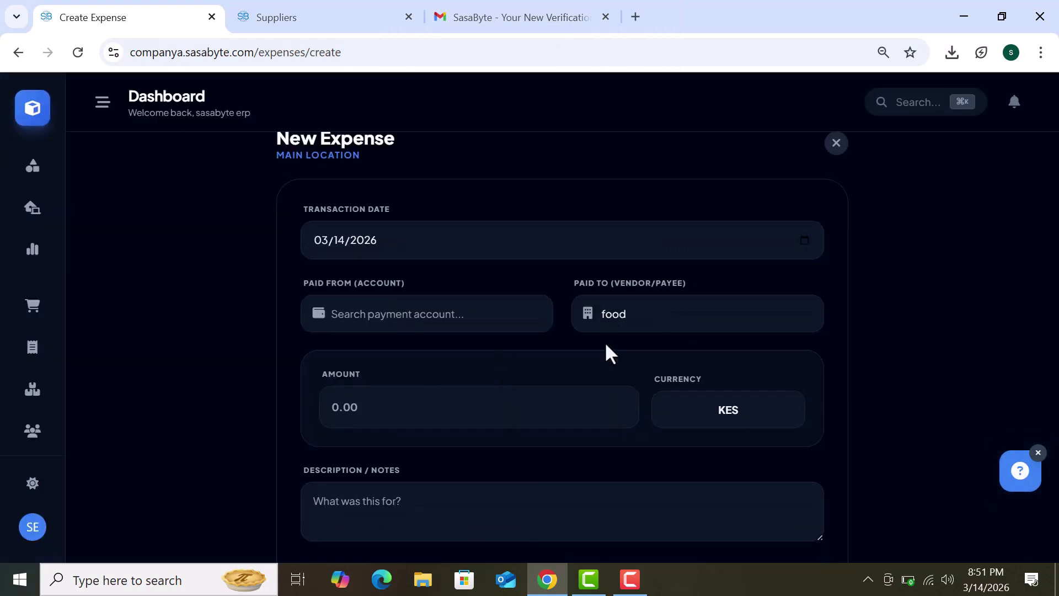
scroll(605, 341, down, 2)
click(531, 343)
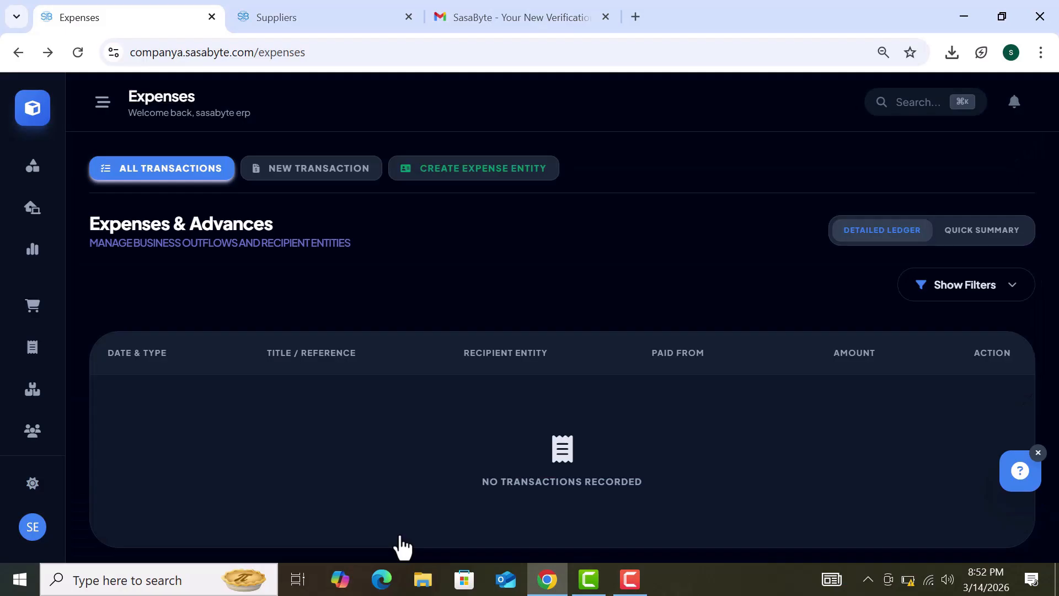
- Return to the home page and look through the available modules
click(39, 118)
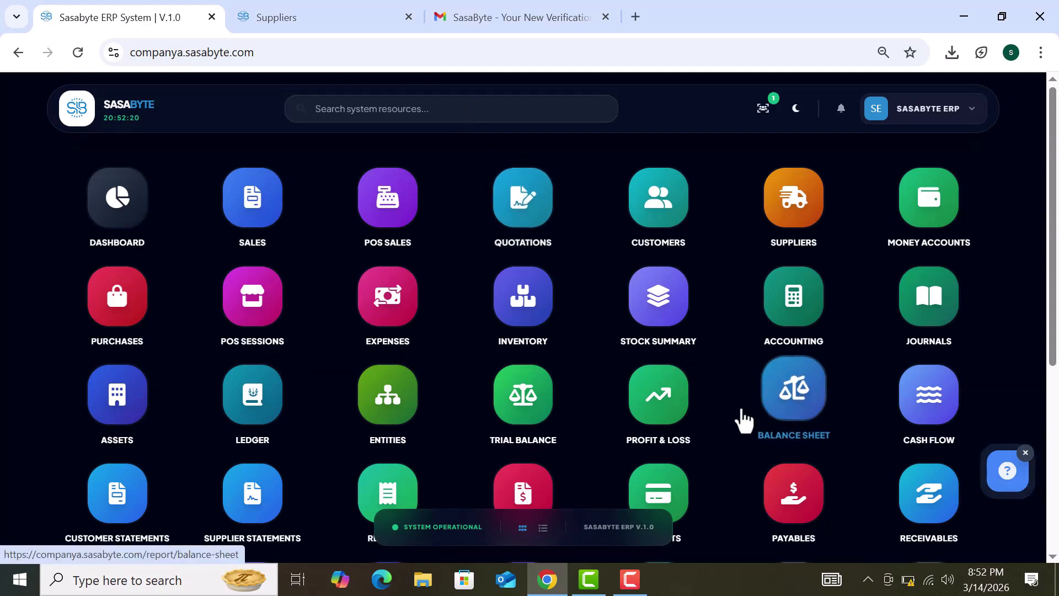
scroll(743, 420, down, 1)
scroll(743, 420, down, 1)
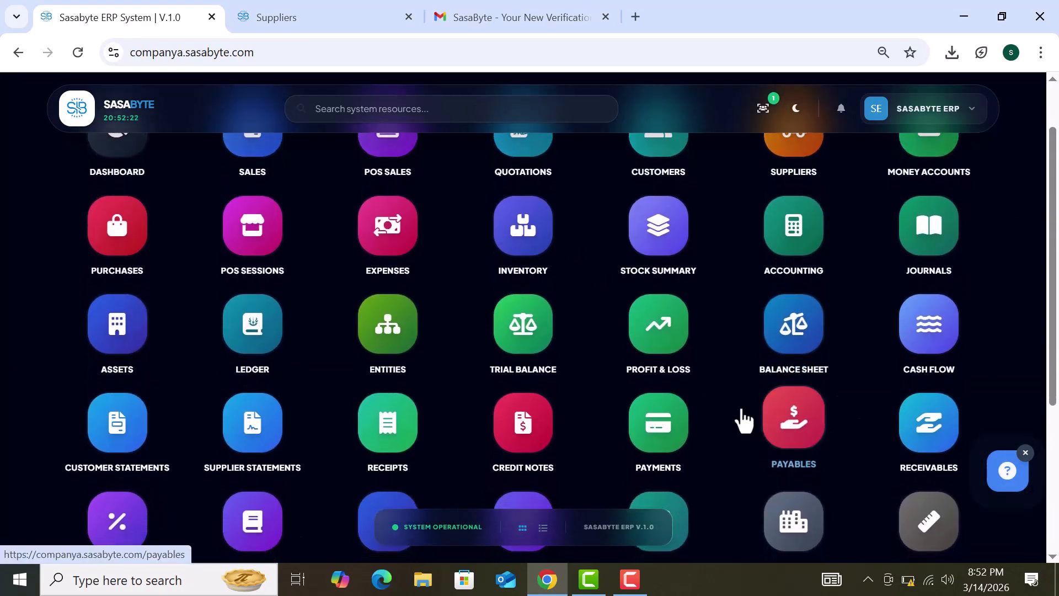
scroll(743, 420, down, 3)
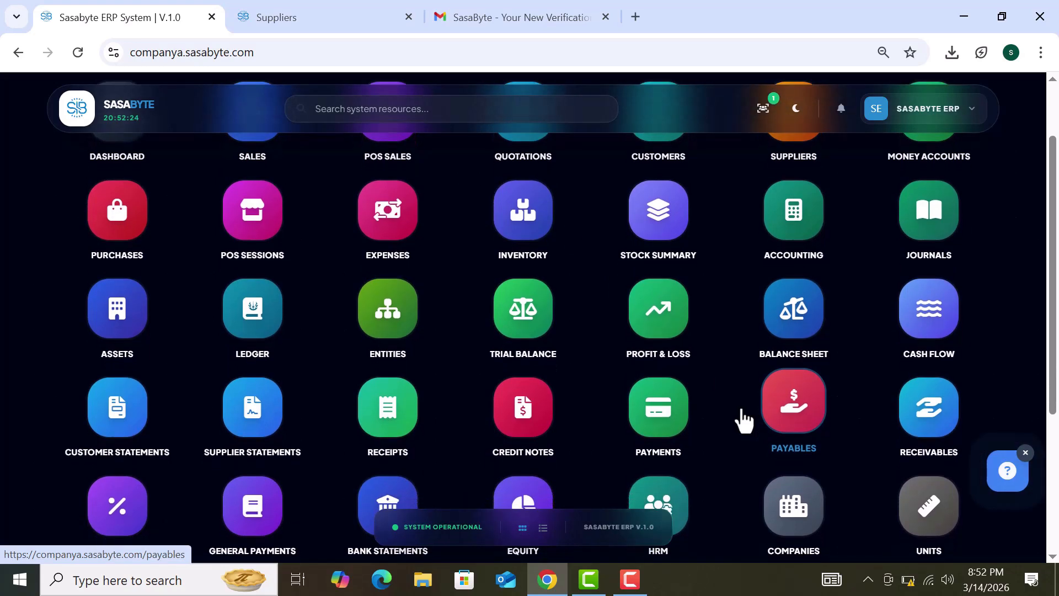